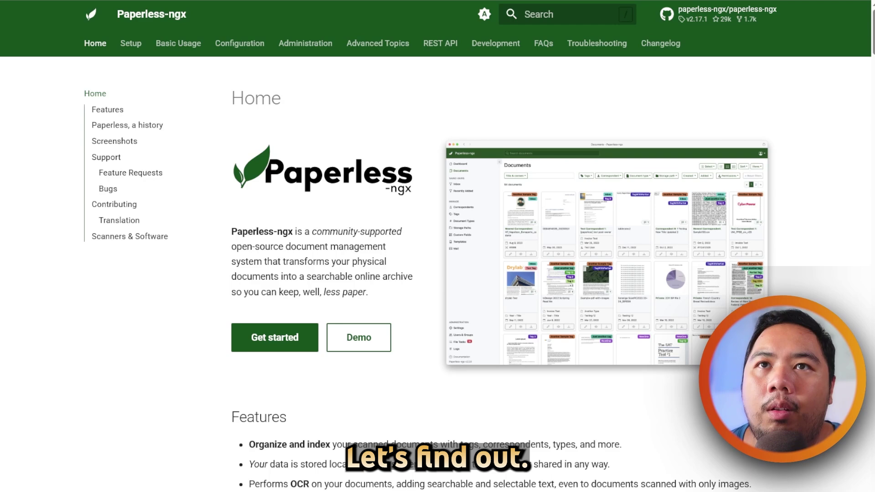
scroll(437, 247, down, 2)
scroll(438, 246, down, 1)
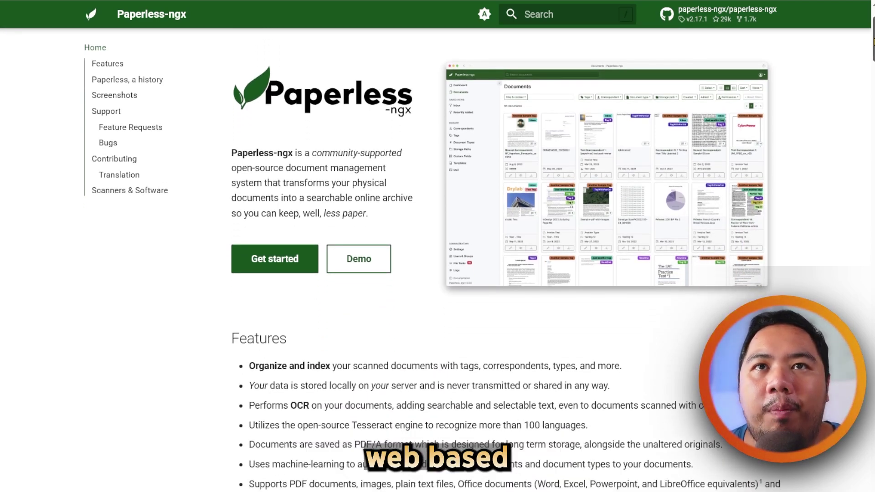
scroll(437, 246, down, 1)
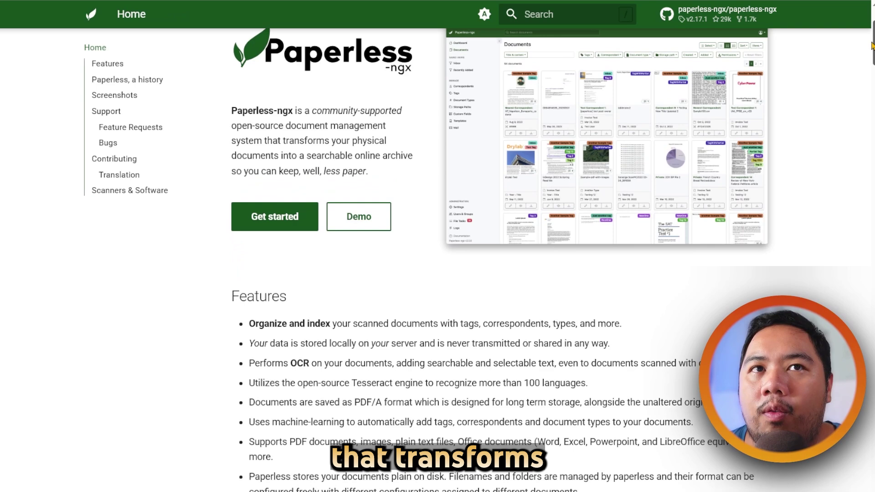
scroll(872, 48, down, 2)
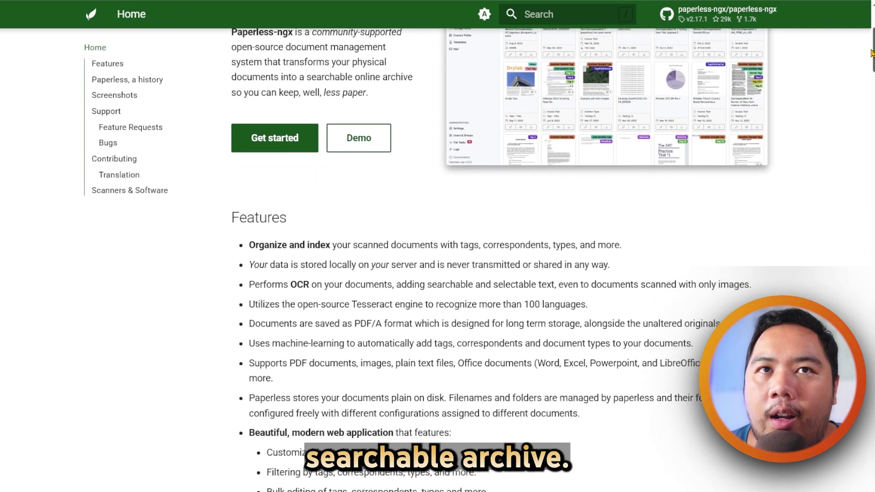
drag(872, 54, 873, 67)
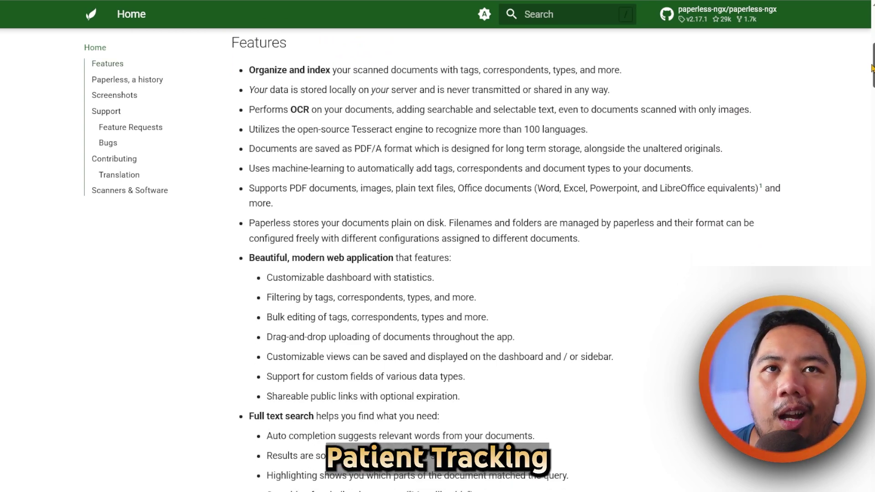
drag(872, 67, 873, 185)
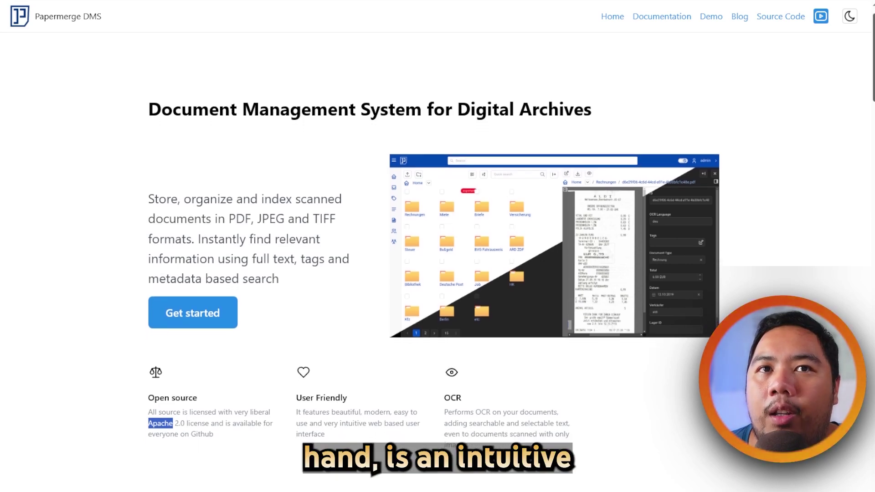
scroll(438, 260, down, 1)
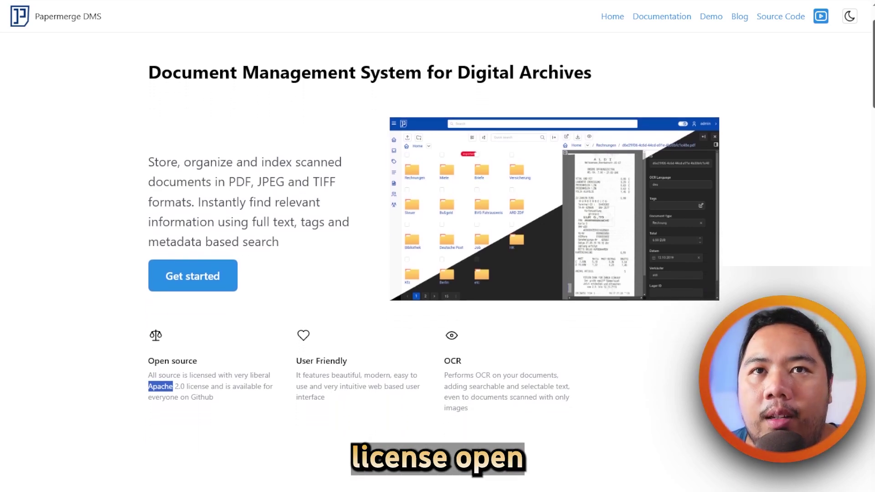
scroll(438, 260, down, 1)
scroll(438, 261, down, 1)
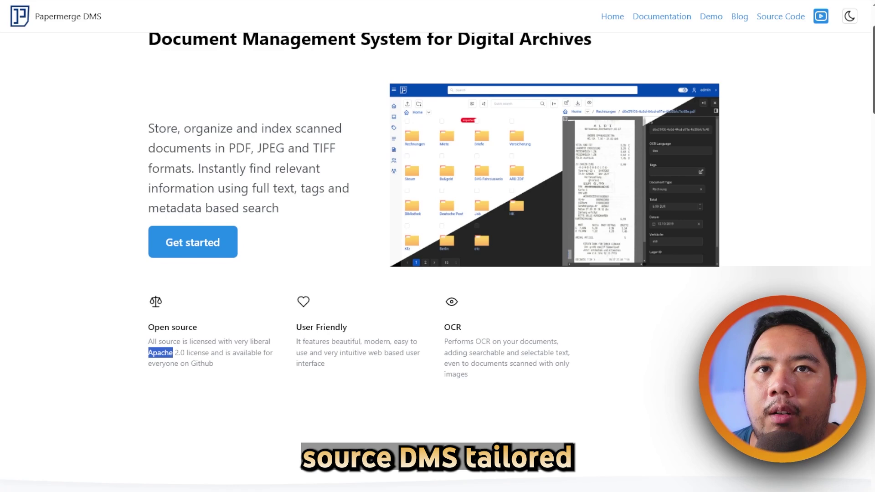
scroll(437, 260, down, 1)
scroll(437, 260, down, 1)
scroll(438, 260, down, 1)
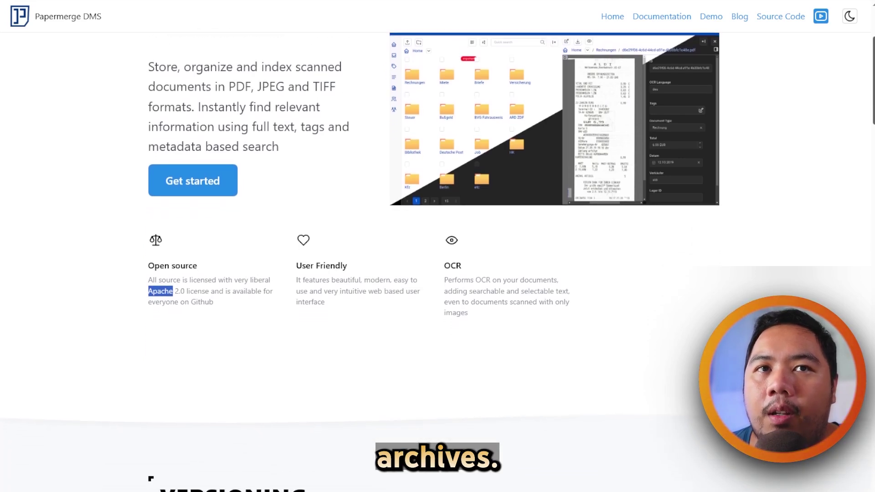
scroll(438, 260, down, 1)
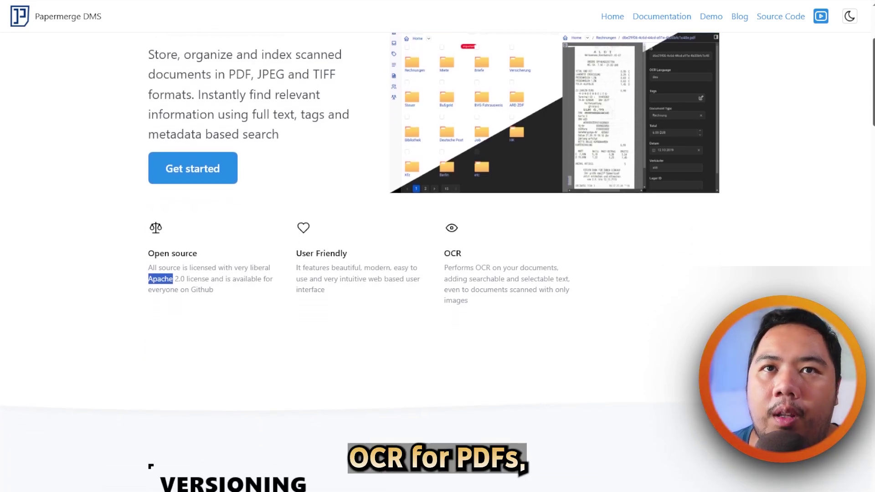
scroll(437, 259, down, 1)
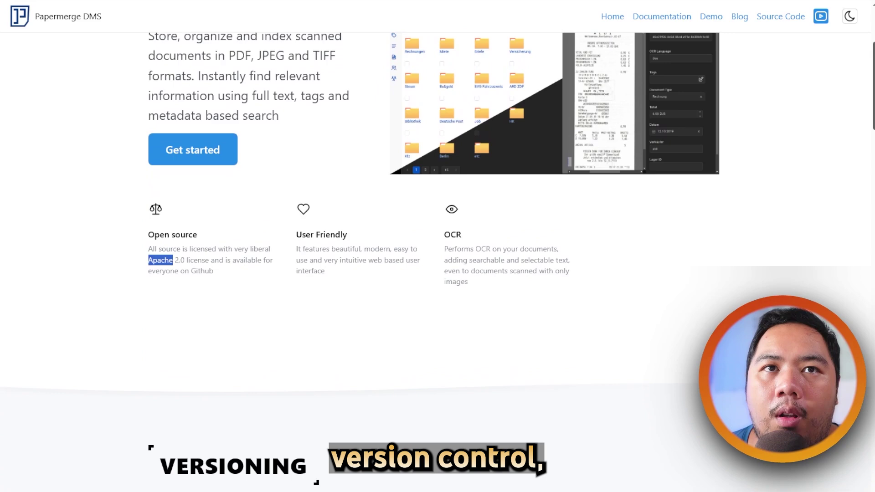
scroll(438, 260, down, 2)
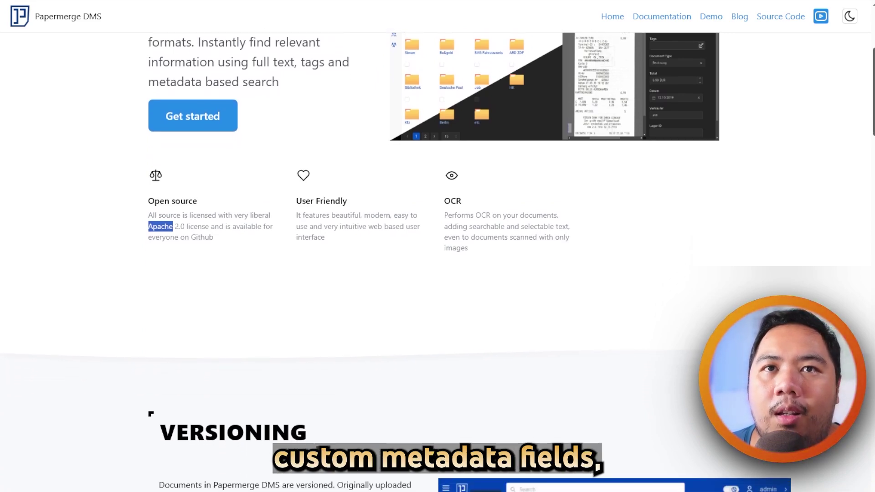
scroll(437, 260, down, 1)
scroll(437, 260, down, 1)
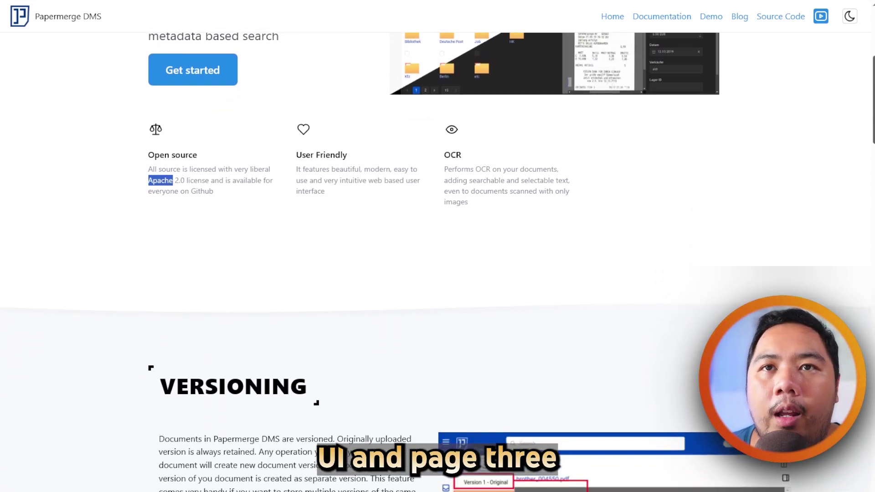
scroll(437, 260, down, 1)
scroll(437, 260, down, 1)
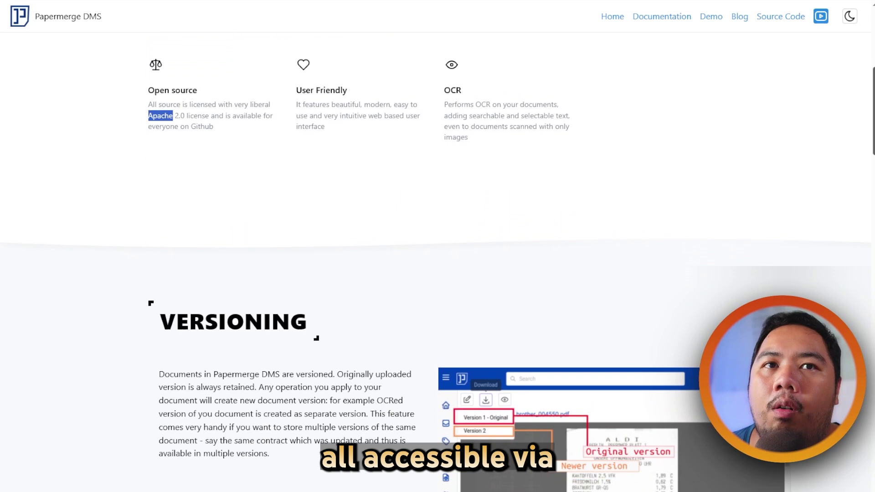
scroll(438, 260, down, 3)
scroll(437, 260, down, 1)
scroll(437, 259, down, 1)
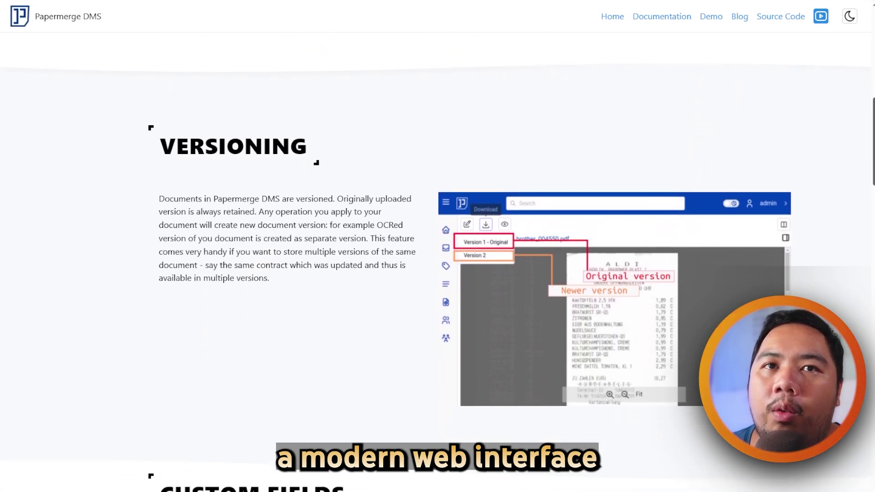
scroll(438, 260, down, 1)
scroll(438, 259, down, 1)
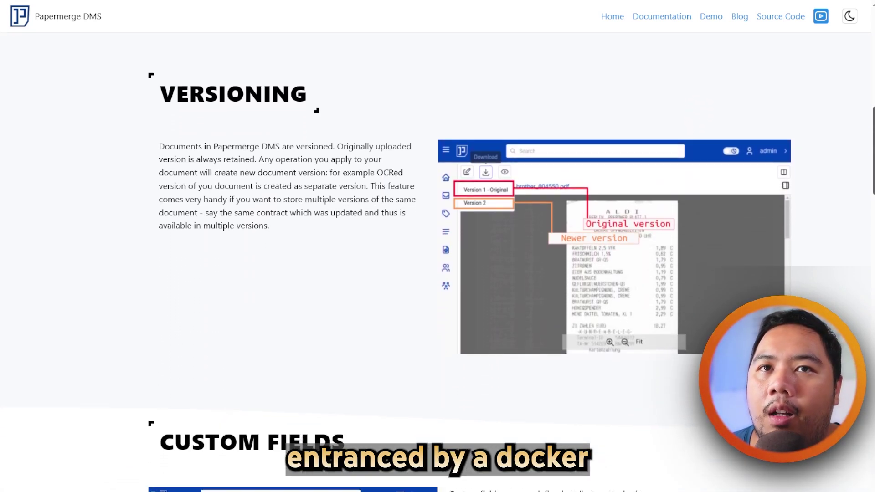
scroll(437, 260, down, 1)
scroll(437, 260, down, 1)
scroll(438, 259, down, 1)
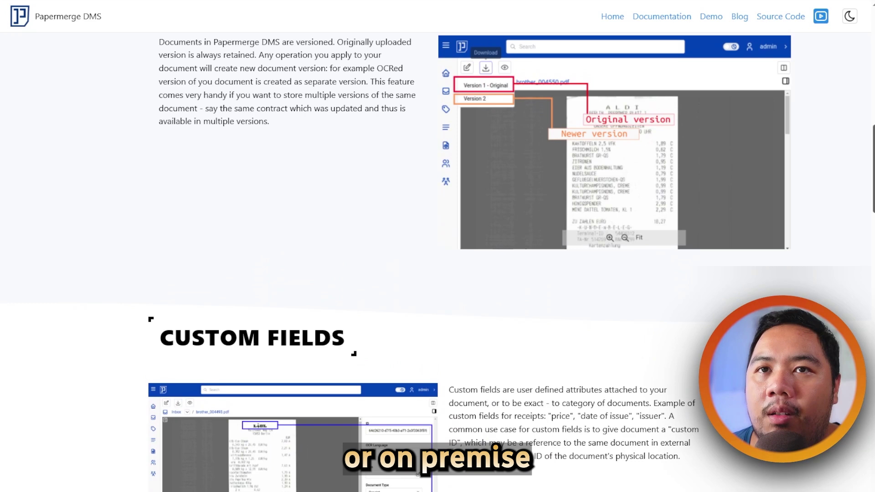
scroll(437, 259, down, 1)
scroll(438, 260, down, 1)
scroll(437, 260, down, 1)
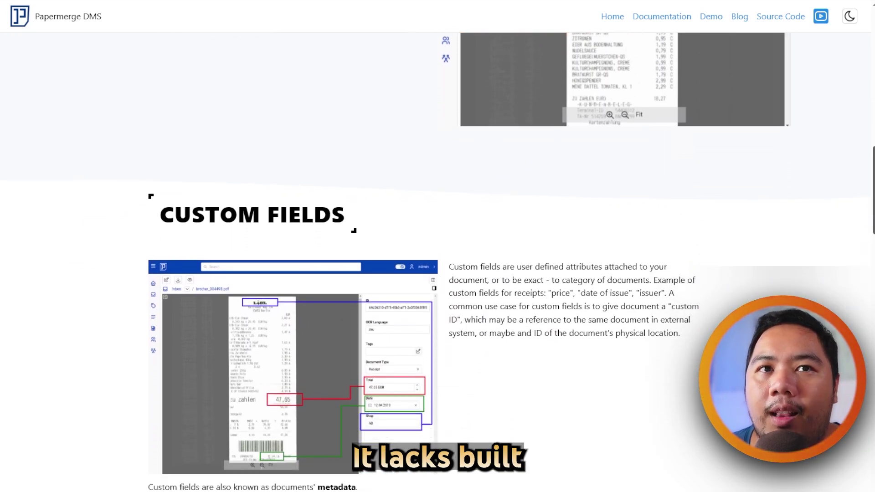
scroll(438, 260, down, 1)
scroll(438, 260, down, 1)
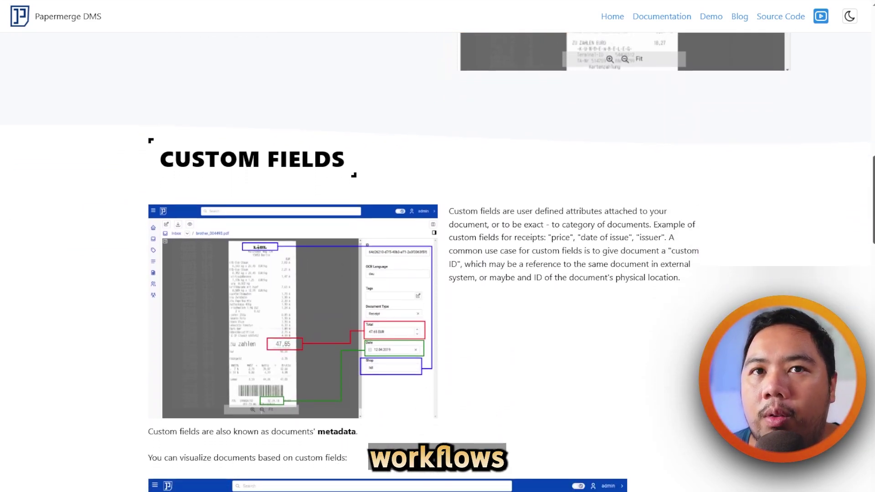
scroll(438, 260, down, 1)
scroll(437, 259, down, 1)
scroll(437, 260, down, 1)
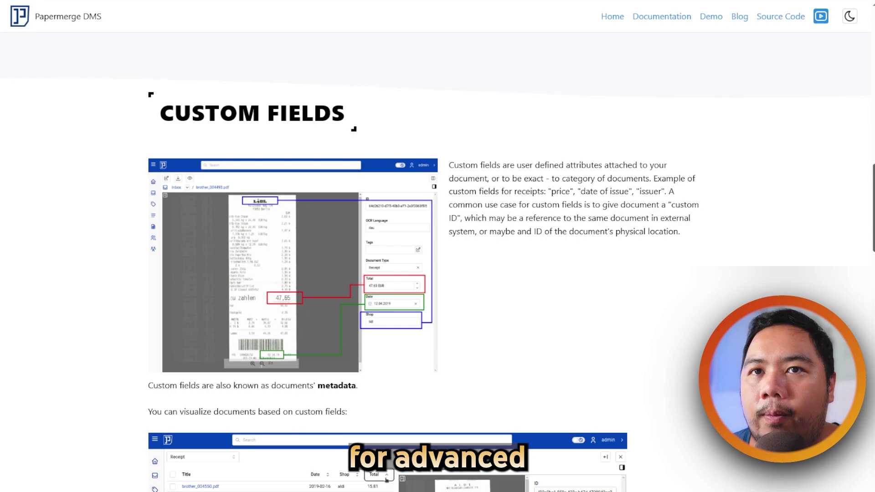